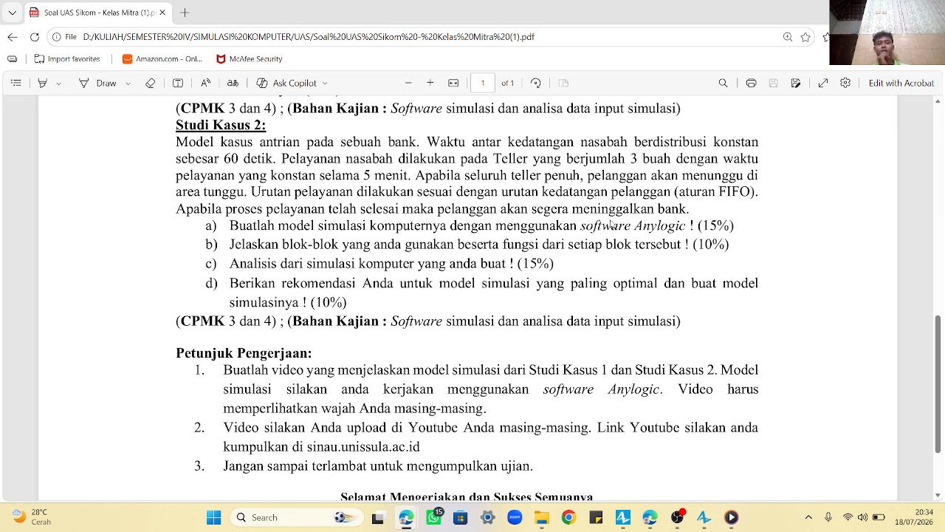
# Switch to AnyLogic and review the properties of the customerSource, waitingQueue and tellerService blocks in the StudiKasus2 model
pyautogui.hotkey('alt', 'Tab')
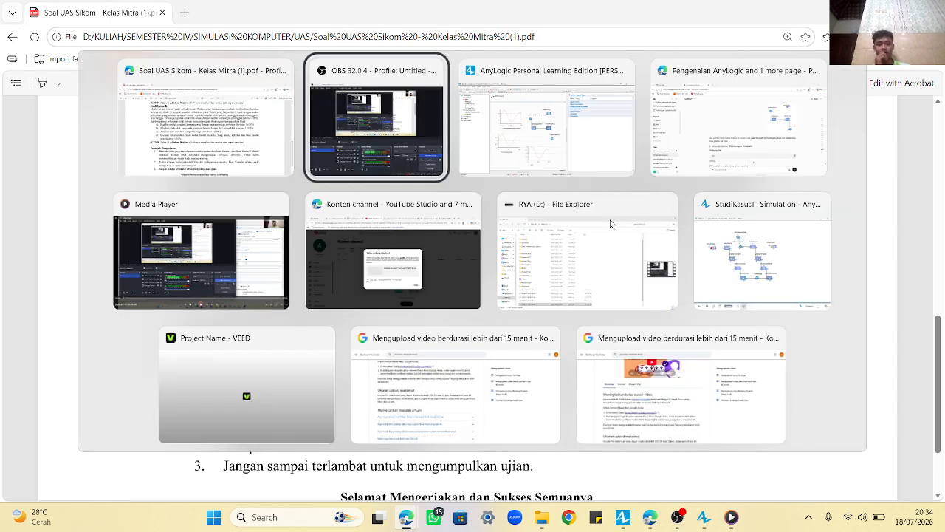
pyautogui.hotkey('alt', 'Tab')
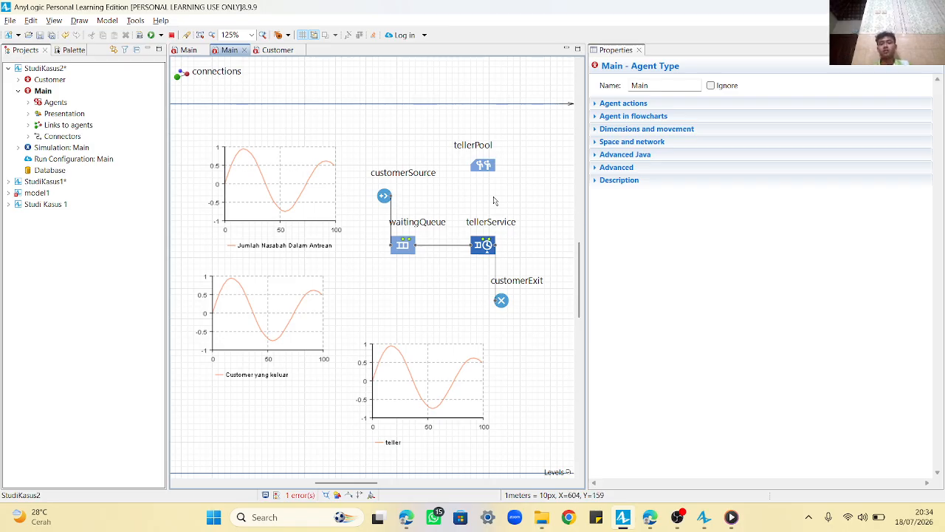
pyautogui.click(384, 196)
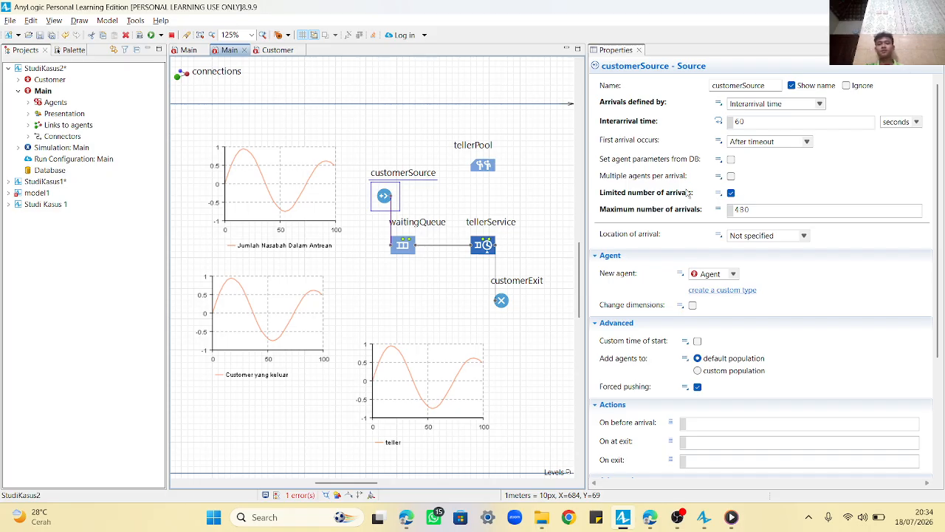
pyautogui.click(408, 246)
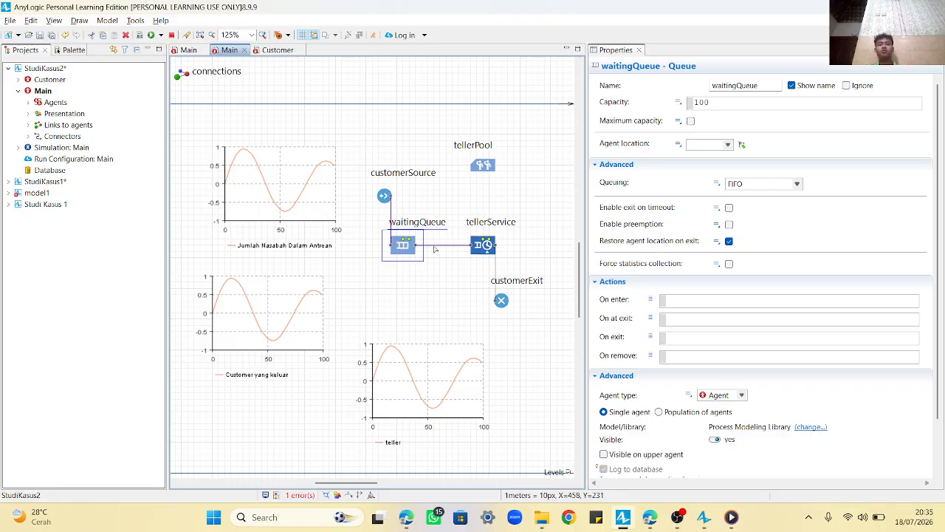
pyautogui.click(479, 246)
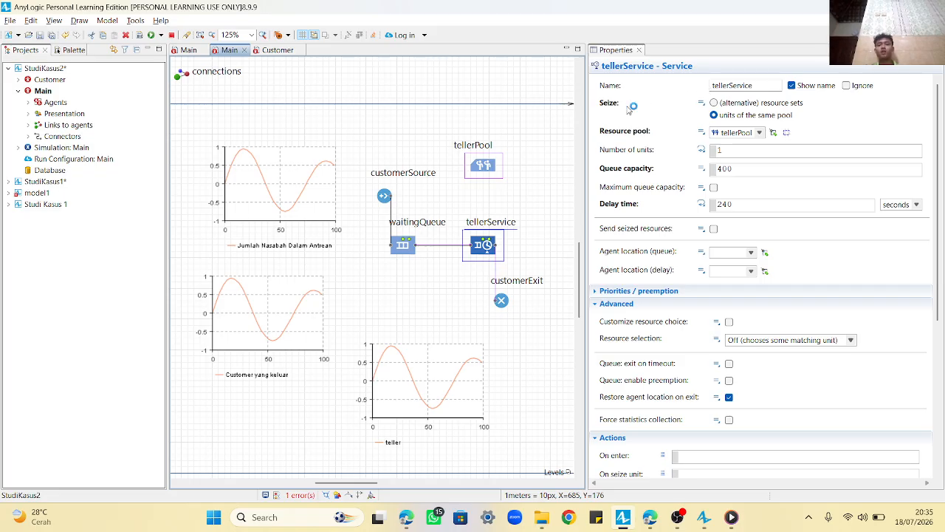
pyautogui.moveTo(629, 108)
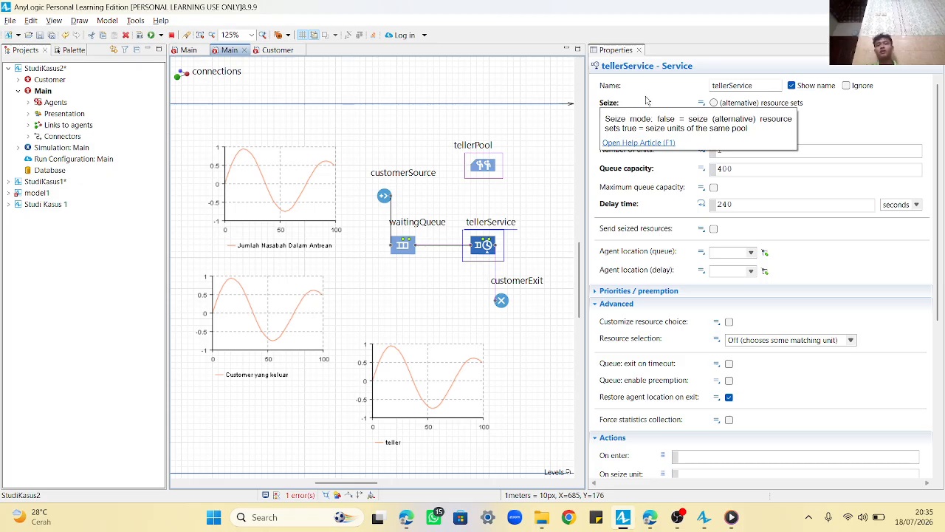
pyautogui.click(645, 101)
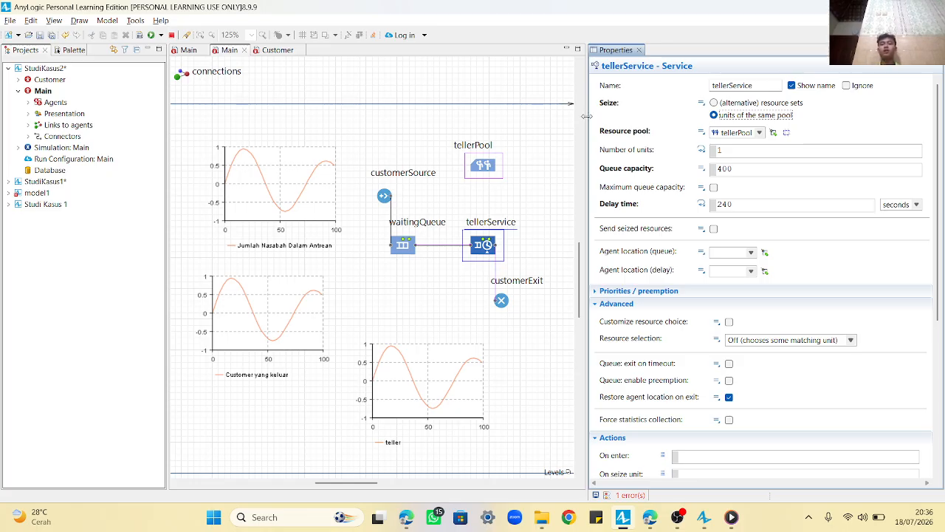
# Review the tellerPool capacity setting and compare it with the Studi Kasus 2 text in the assignment PDF
pyautogui.click(484, 166)
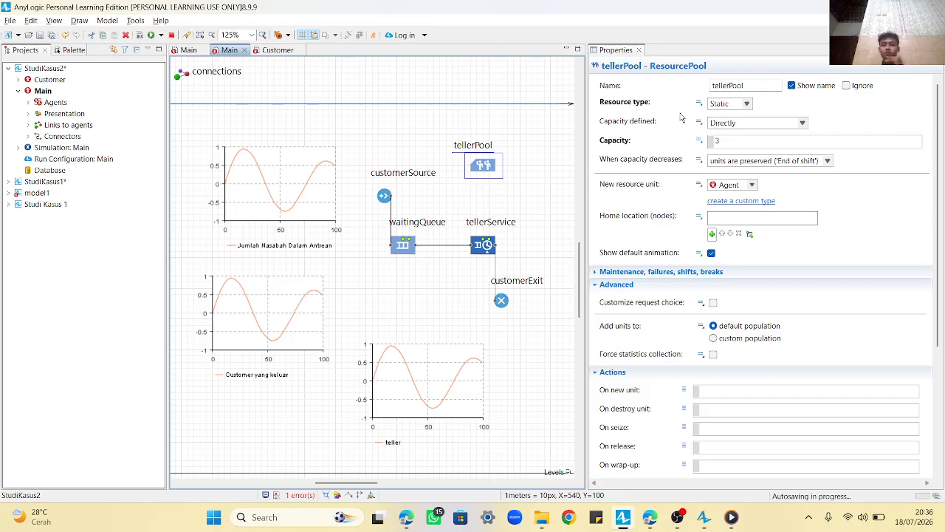
pyautogui.click(716, 138)
pyautogui.press('BackSpace')
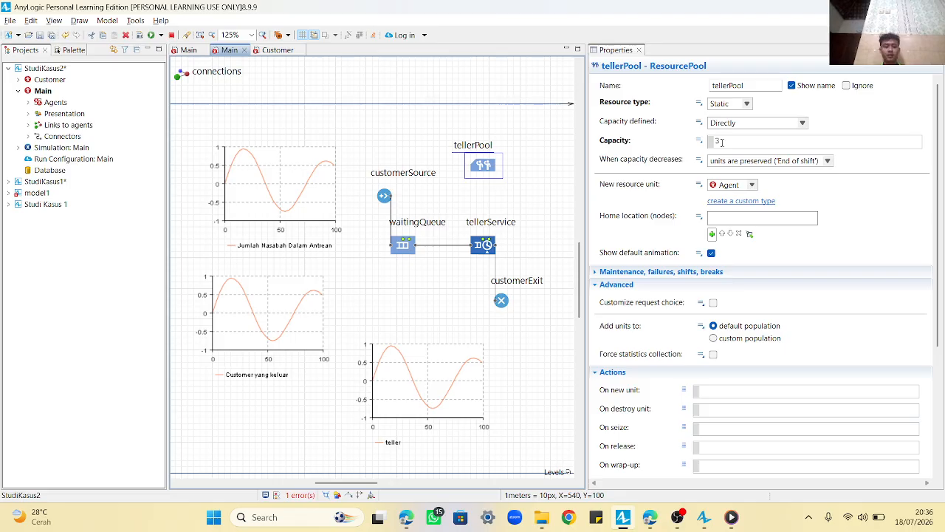
pyautogui.hotkey('alt', 'Tab')
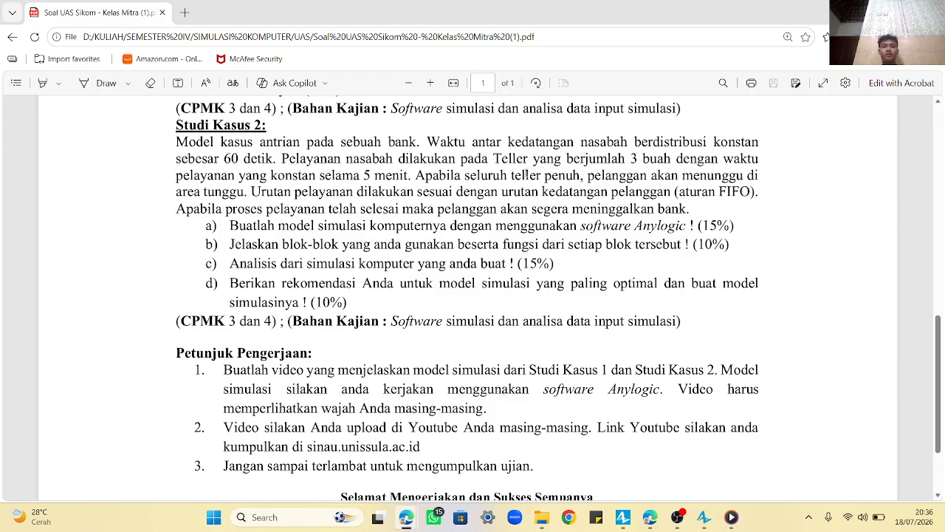
pyautogui.hotkey('alt', 'Tab')
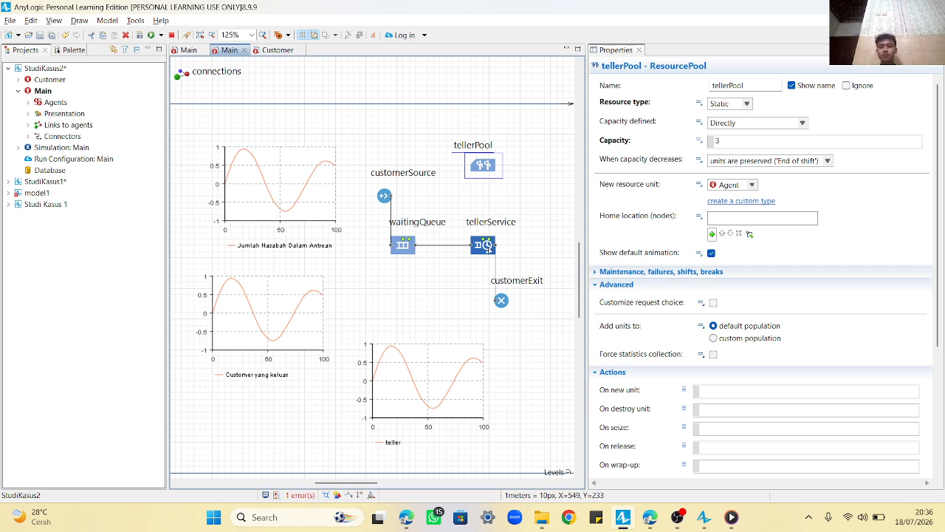
# Set the delay time of the tellerService block to 300 seconds
pyautogui.click(485, 249)
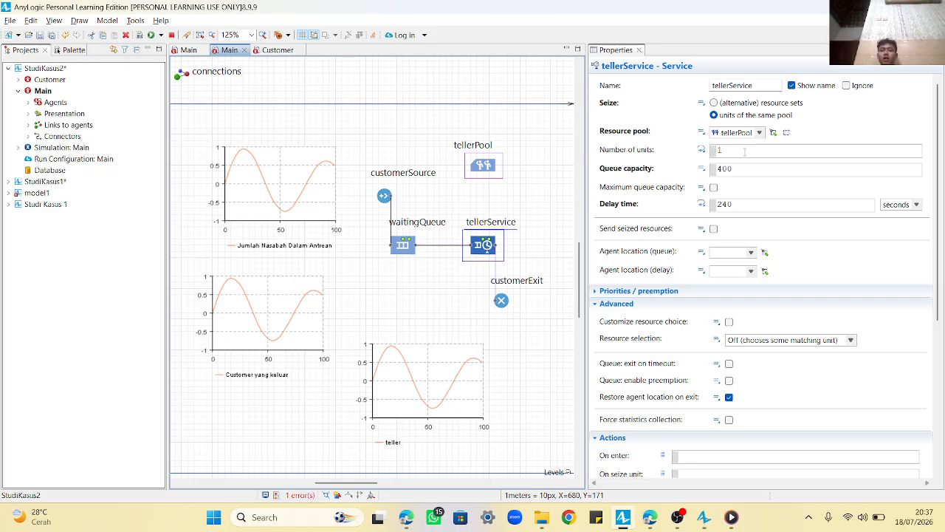
pyautogui.click(740, 205)
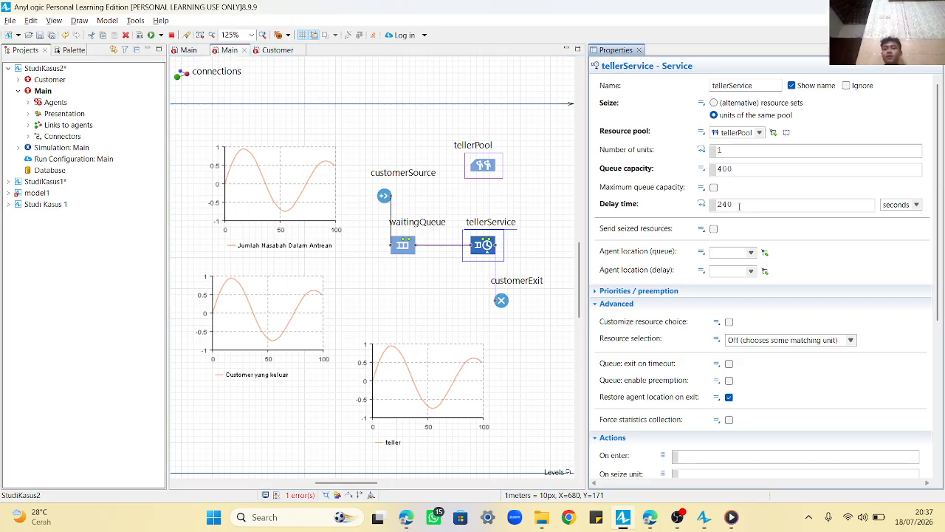
pyautogui.press('BackSpace')
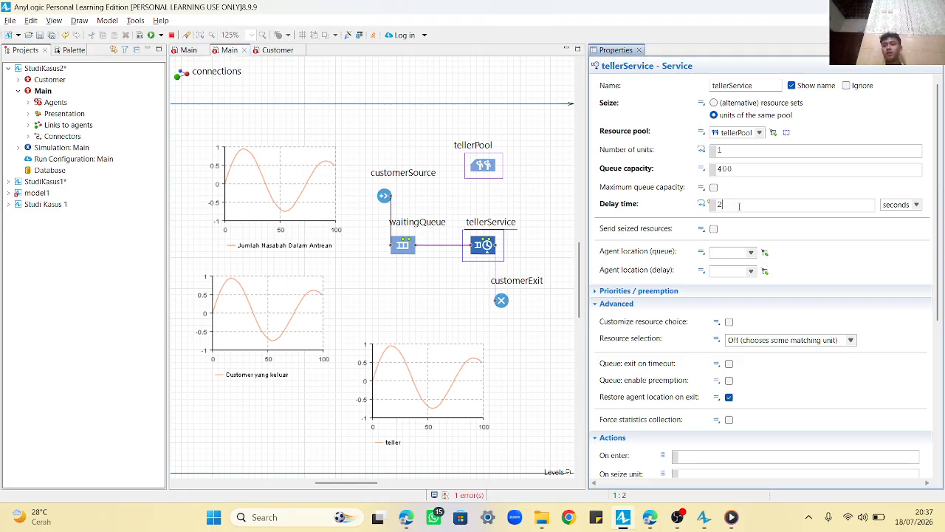
pyautogui.write('300')
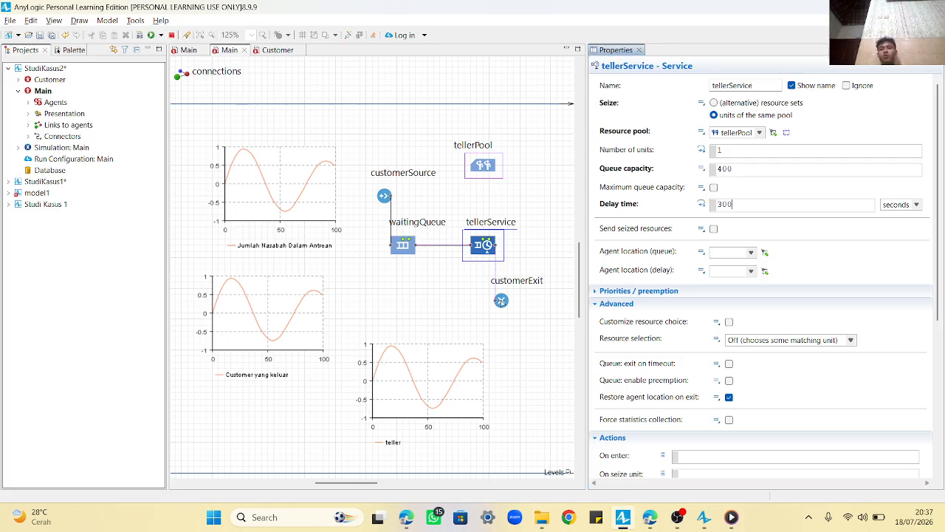
# Review the properties of the customerExit sink and the model time settings of StudiKasus2's Simulation experiment
pyautogui.click(502, 301)
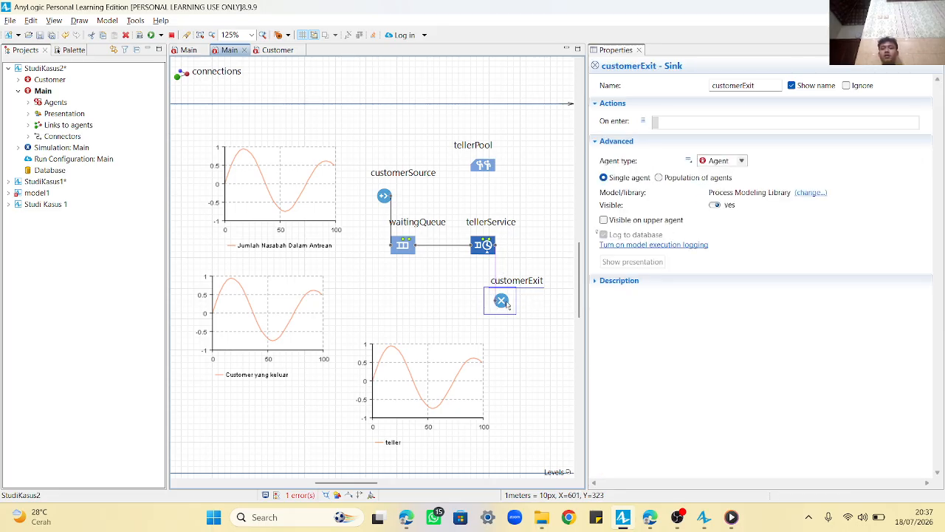
pyautogui.click(595, 110)
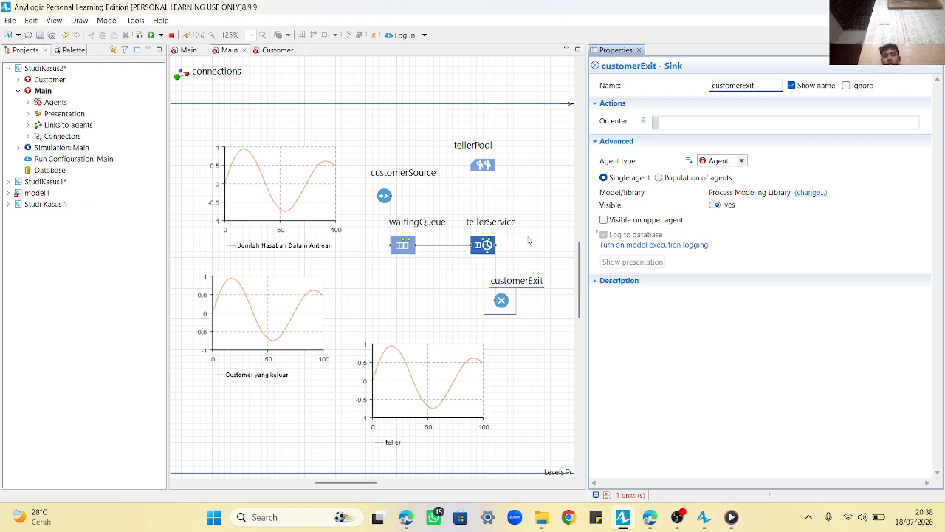
pyautogui.click(531, 213)
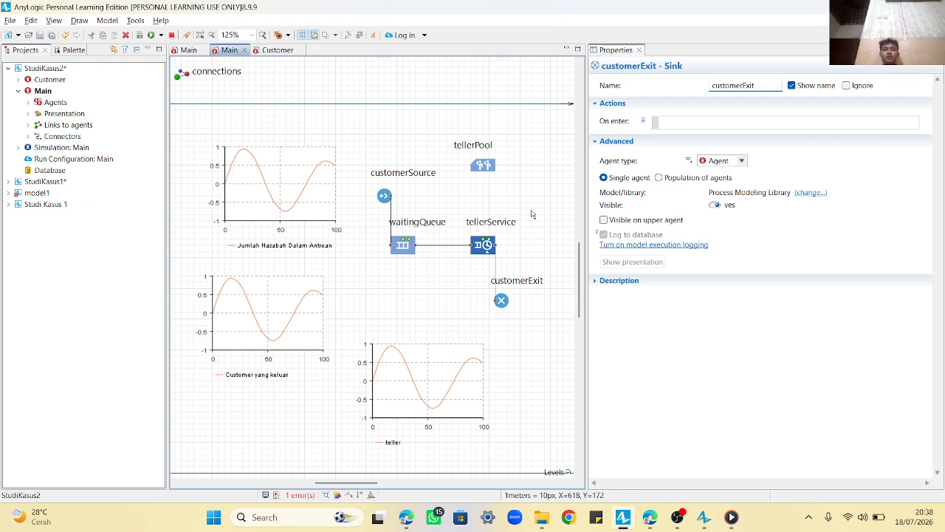
pyautogui.click(45, 148)
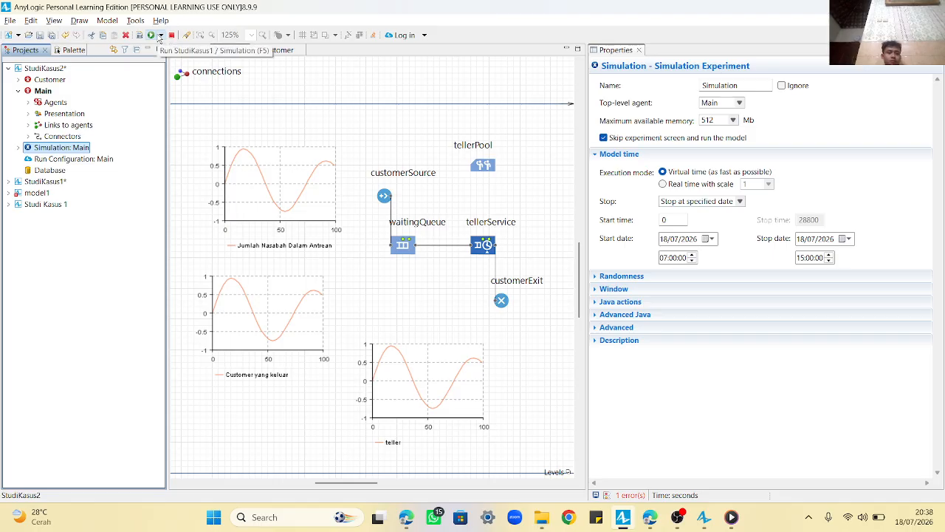
pyautogui.click(312, 182)
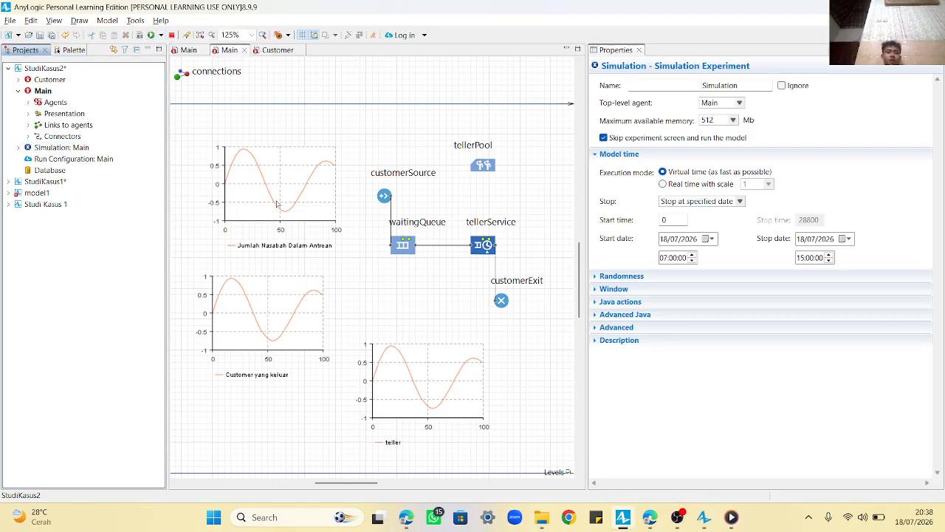
# Review the value expressions of the three time plots for queue length, exiting customers and teller utilization, and recheck customerExit
pyautogui.click(282, 201)
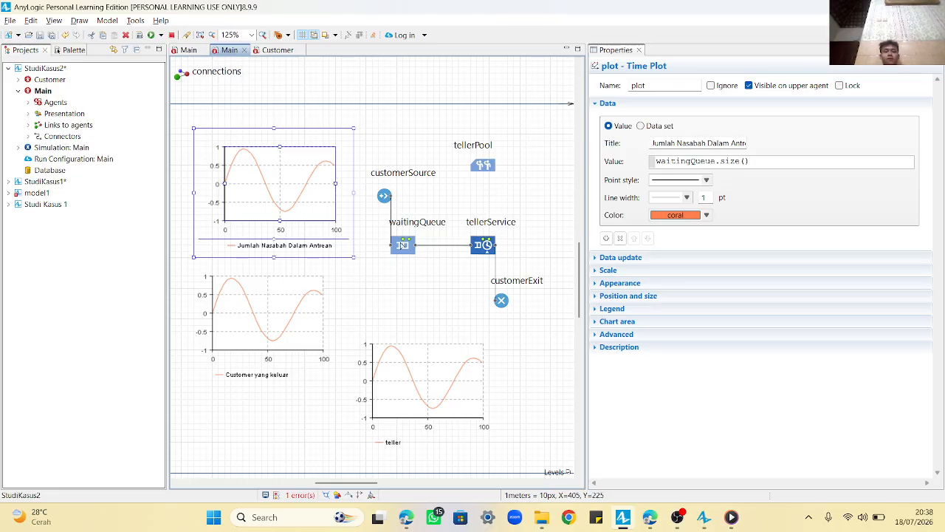
pyautogui.click(288, 314)
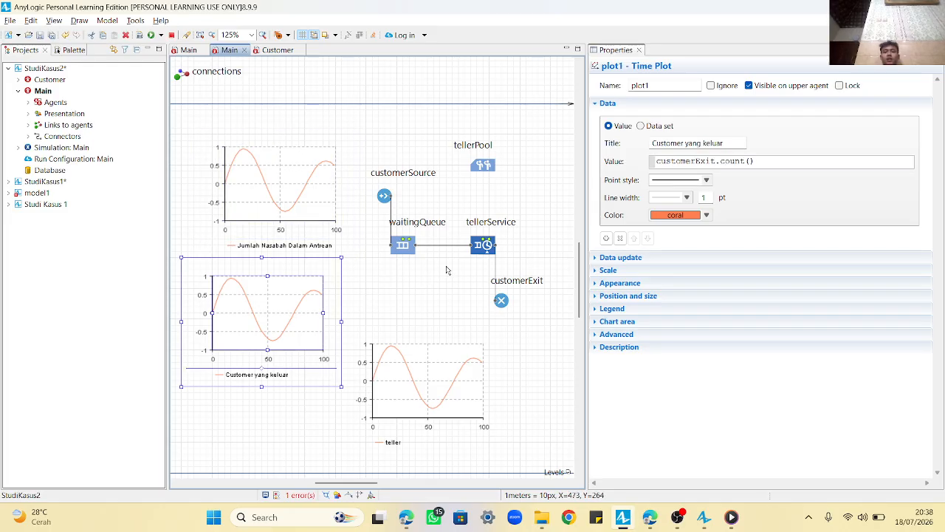
pyautogui.click(501, 300)
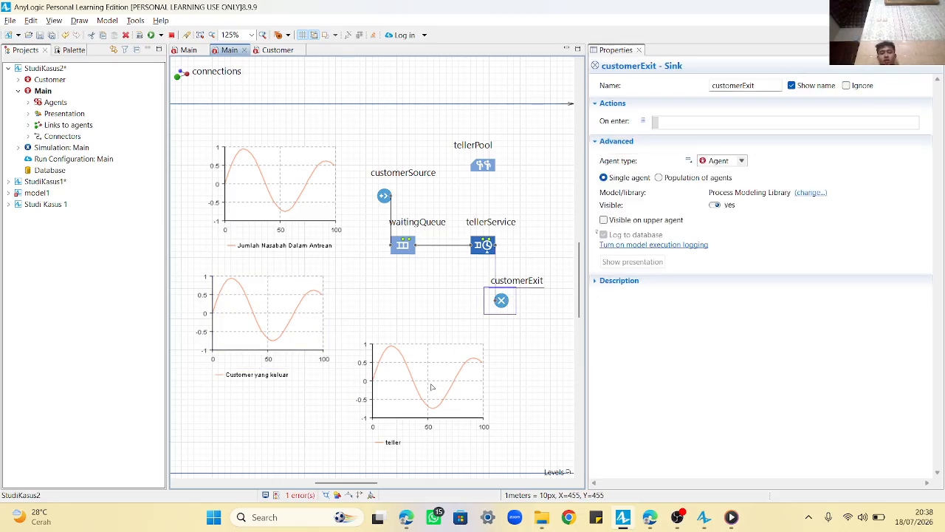
pyautogui.click(432, 387)
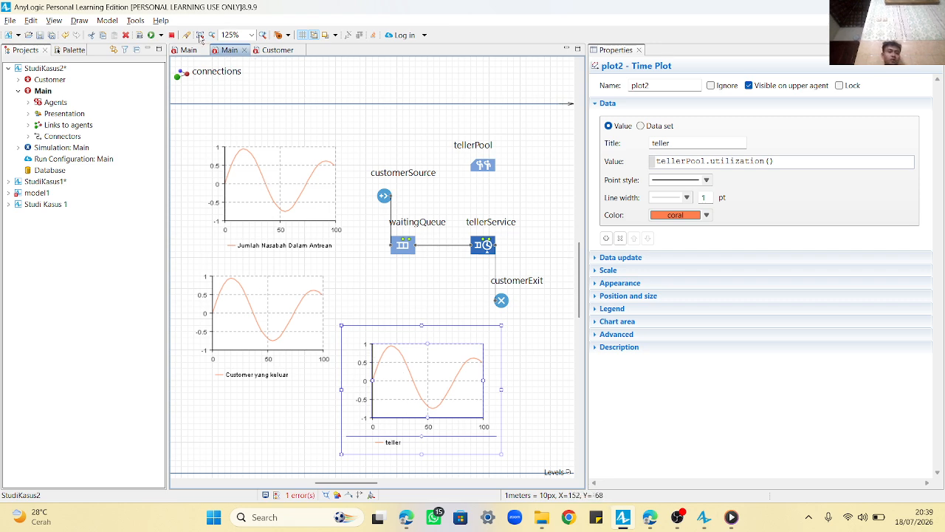
# Run the StudiKasus2 simulation and examine the enlarged flowchart's agent counts for the source, queue, service and exit
pyautogui.click(161, 35)
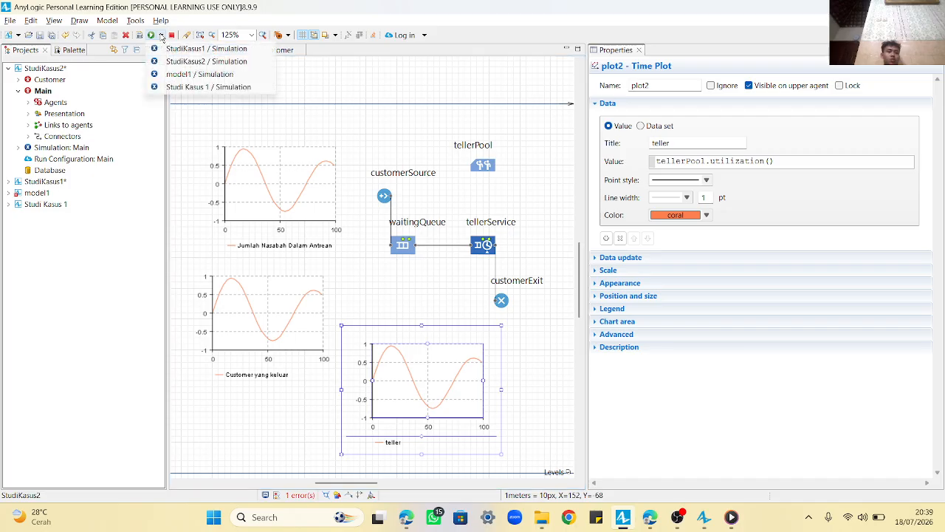
pyautogui.click(188, 61)
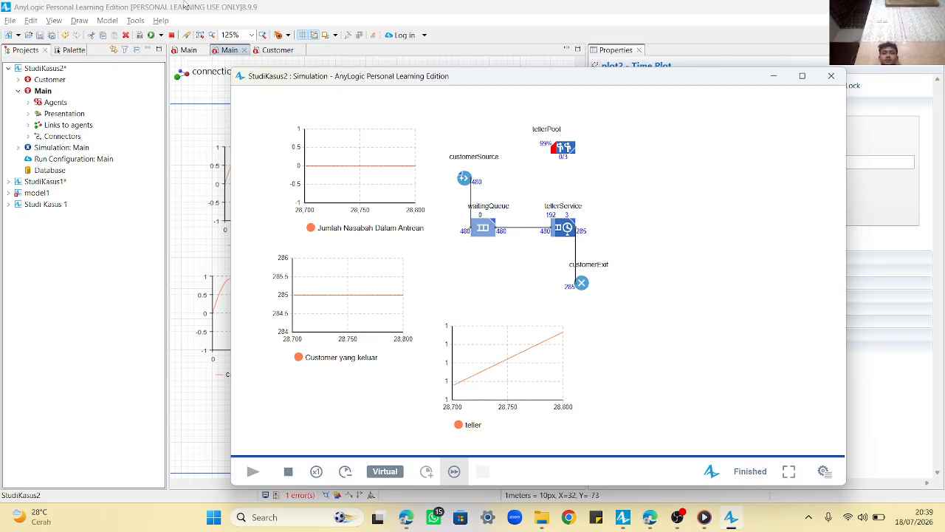
pyautogui.scroll(5, 482, 168)
pyautogui.scroll(-3, 482, 168)
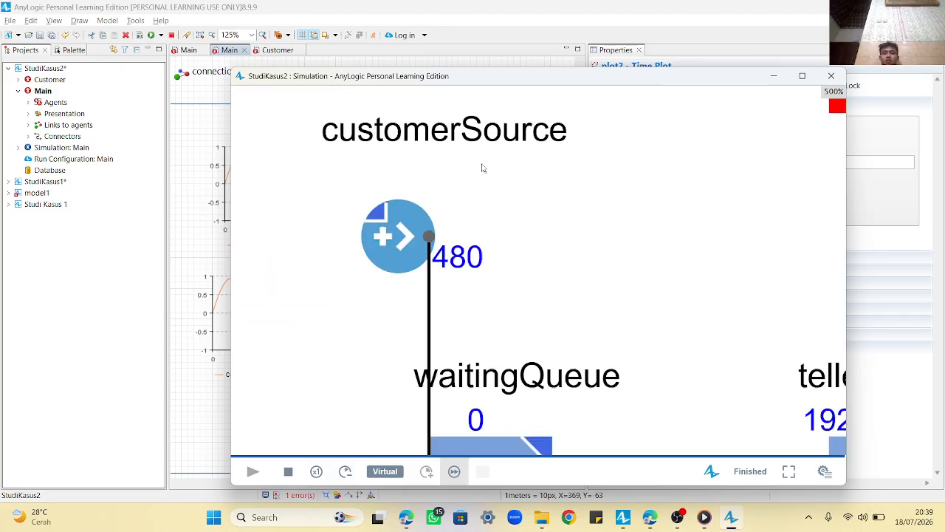
pyautogui.scroll(-3, 518, 238)
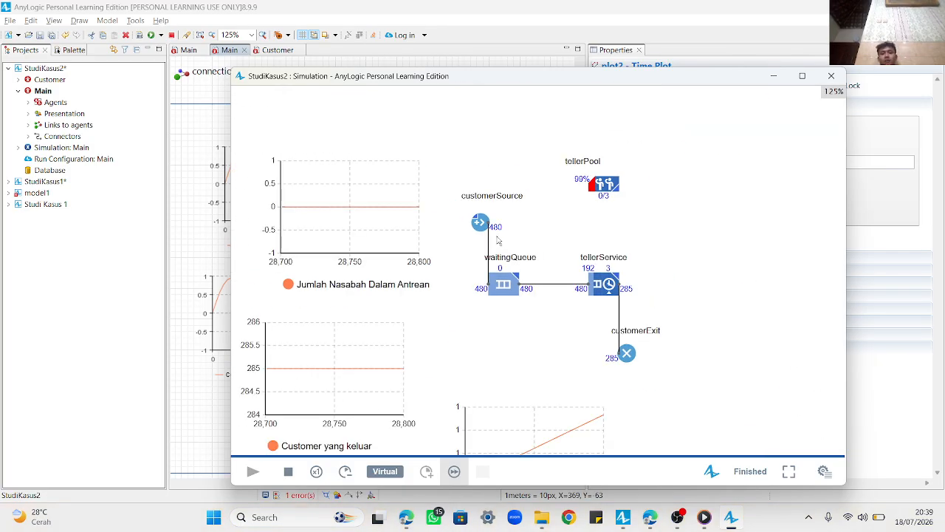
pyautogui.scroll(5, 498, 241)
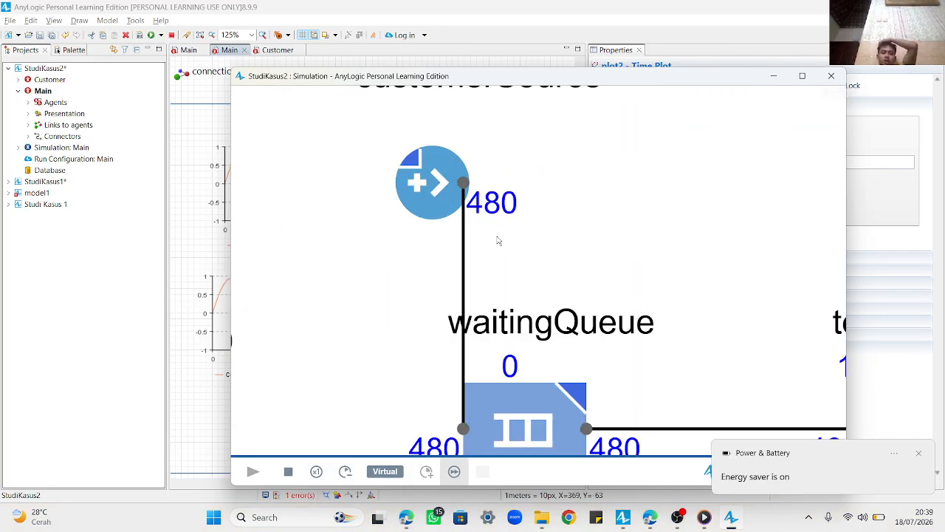
pyautogui.scroll(-3, 498, 240)
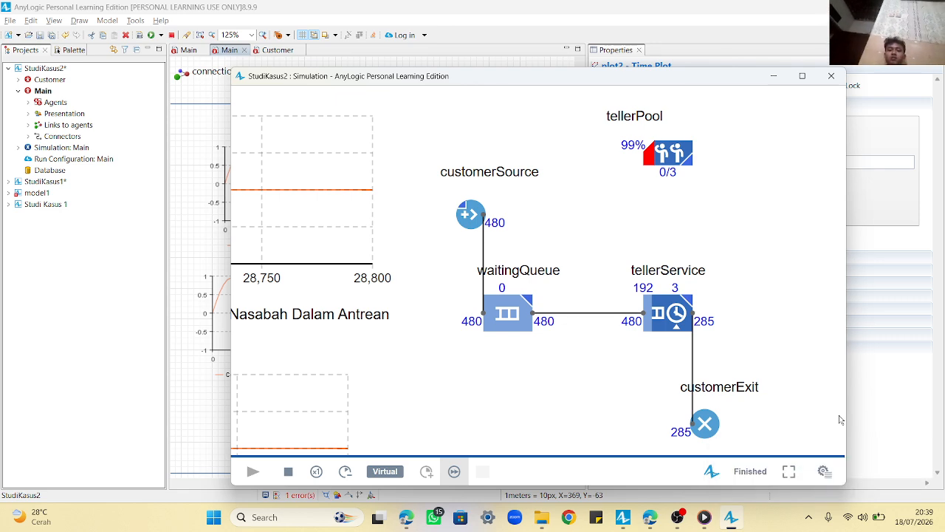
pyautogui.scroll(5, 561, 318)
pyautogui.scroll(-4, 561, 318)
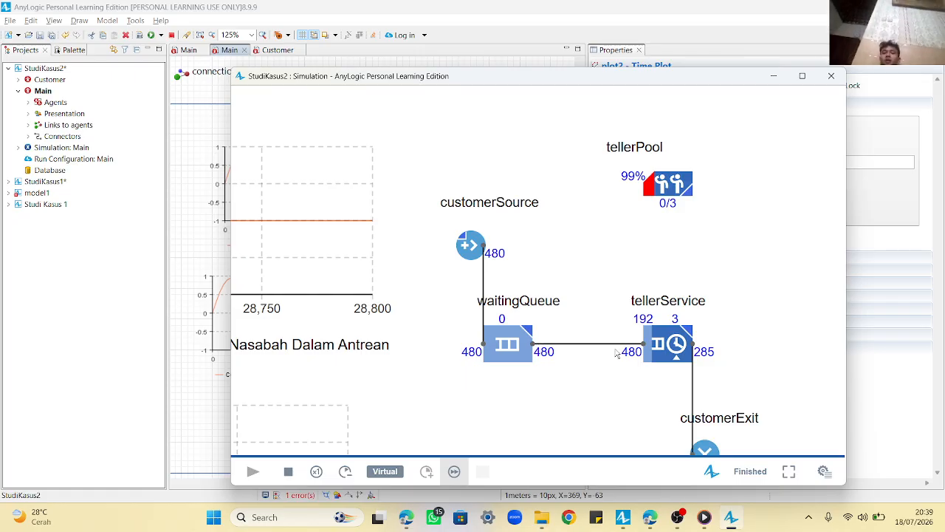
# Inspect the tellerService block's run-time details, reading through the agents in its queue and delay
pyautogui.click(660, 347)
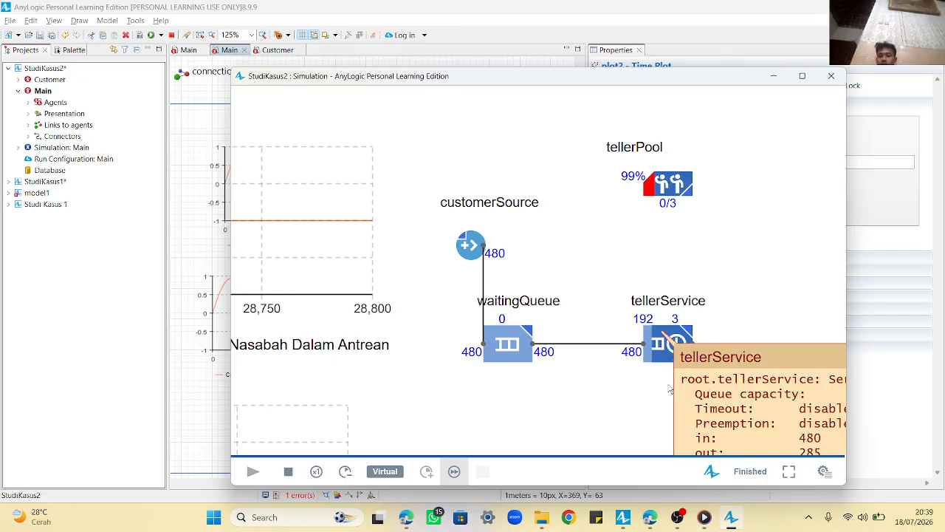
pyautogui.scroll(-1, 641, 383)
pyautogui.scroll(-1, 642, 383)
pyautogui.scroll(-8, 721, 371)
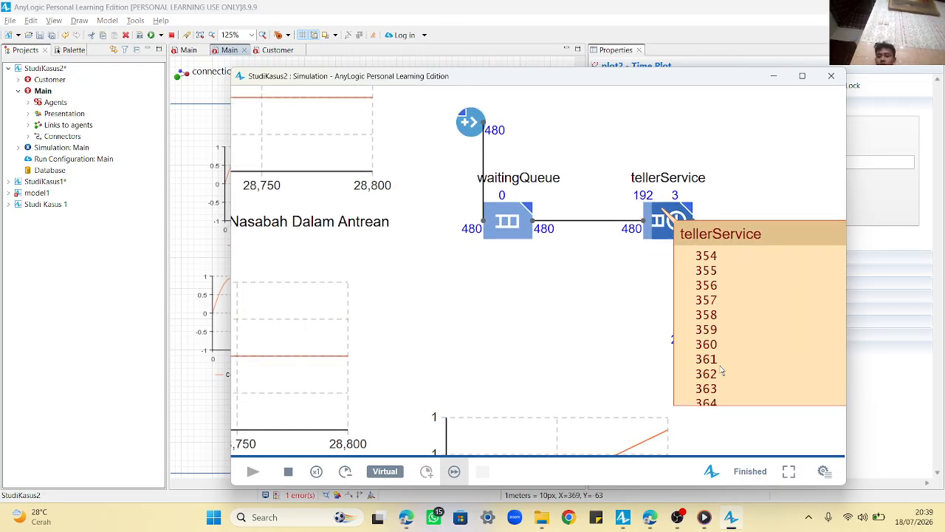
pyautogui.scroll(8, 720, 371)
pyautogui.scroll(-15, 722, 372)
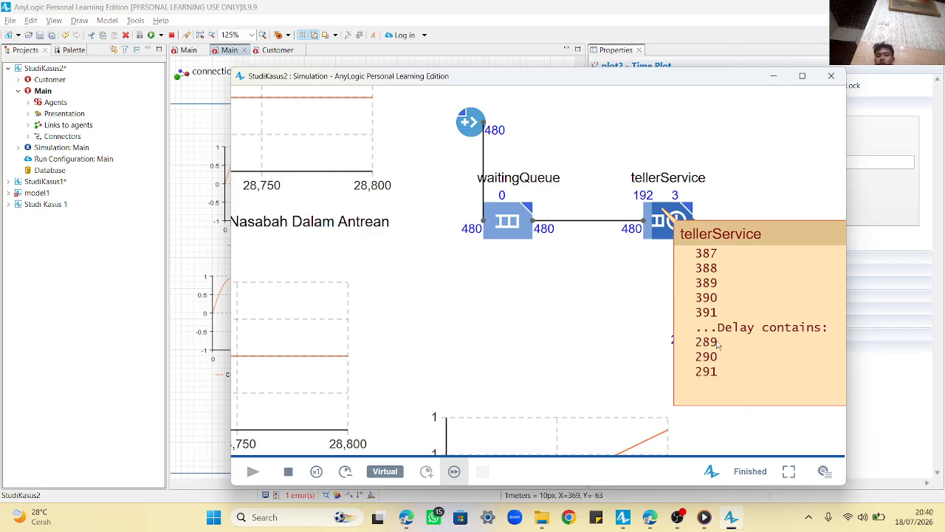
pyautogui.scroll(15, 718, 357)
pyautogui.scroll(-15, 718, 357)
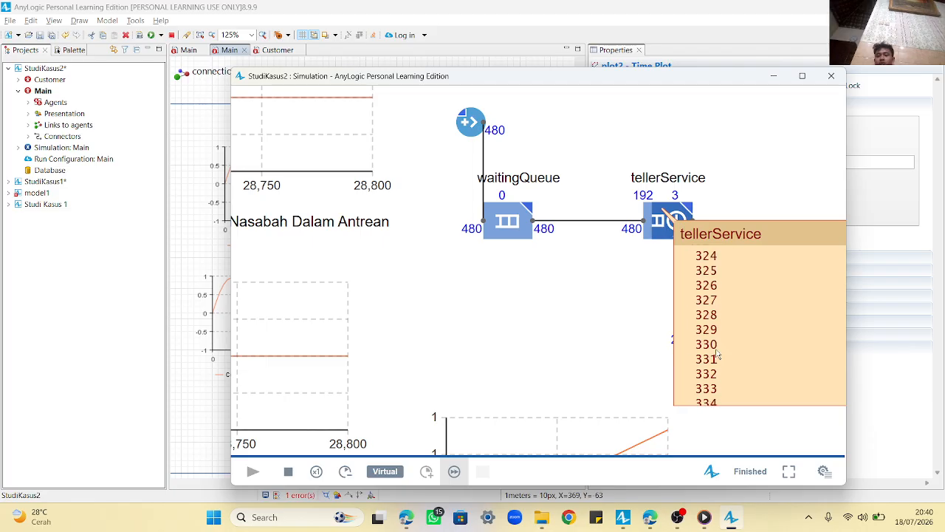
# Finish reading the agents waiting in tellerService, close its details, and check the run-time details of tellerPool
pyautogui.scroll(15, 718, 356)
pyautogui.scroll(-10, 708, 359)
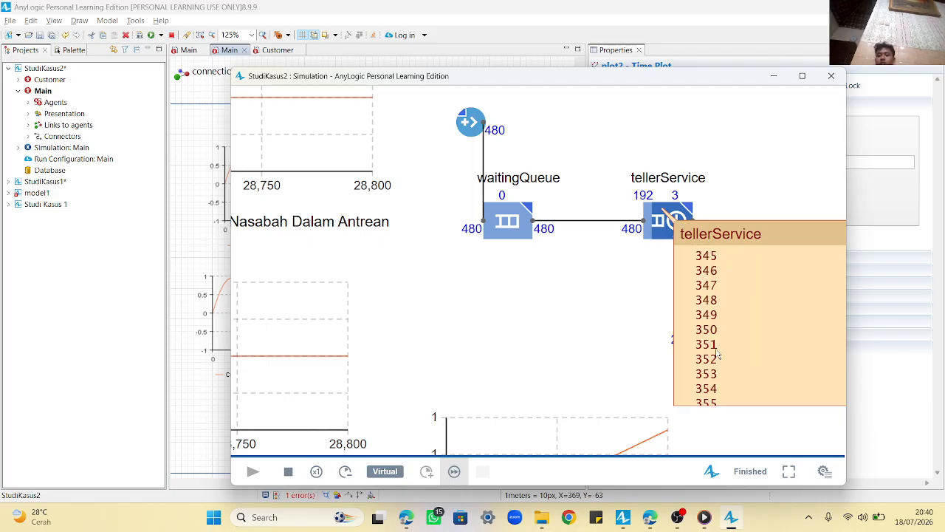
pyautogui.scroll(-2, 607, 336)
pyautogui.scroll(15, 713, 332)
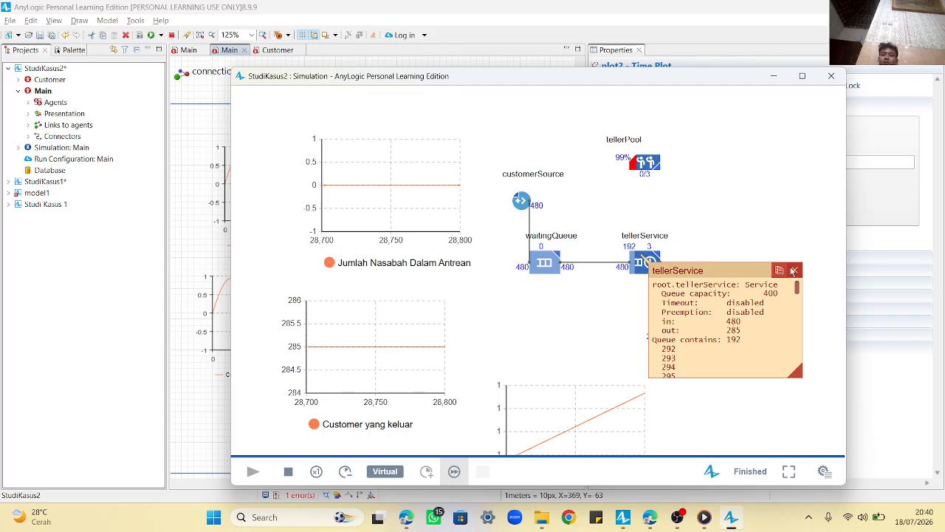
pyautogui.click(794, 269)
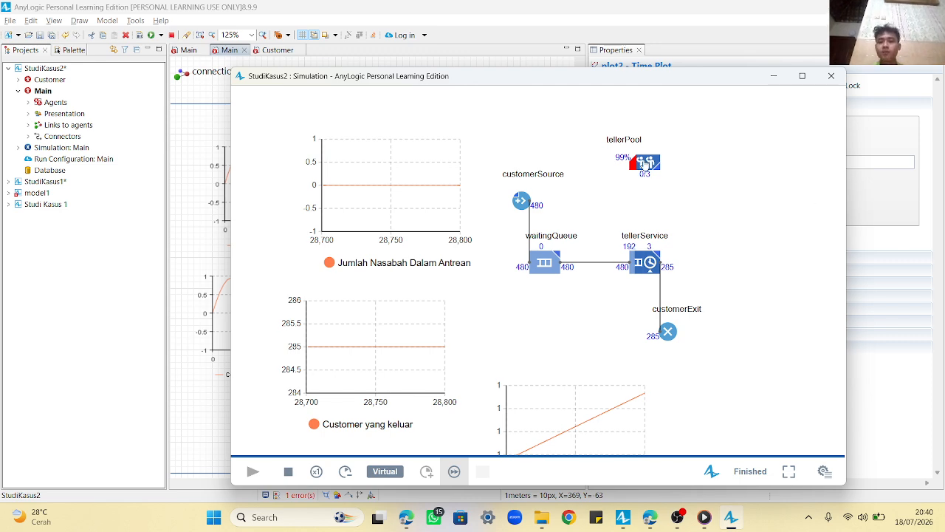
pyautogui.click(645, 164)
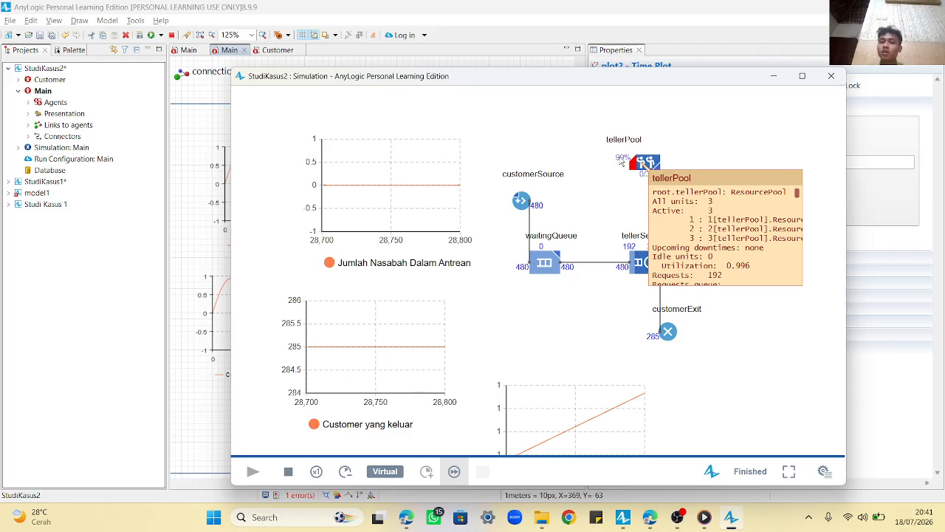
pyautogui.click(795, 179)
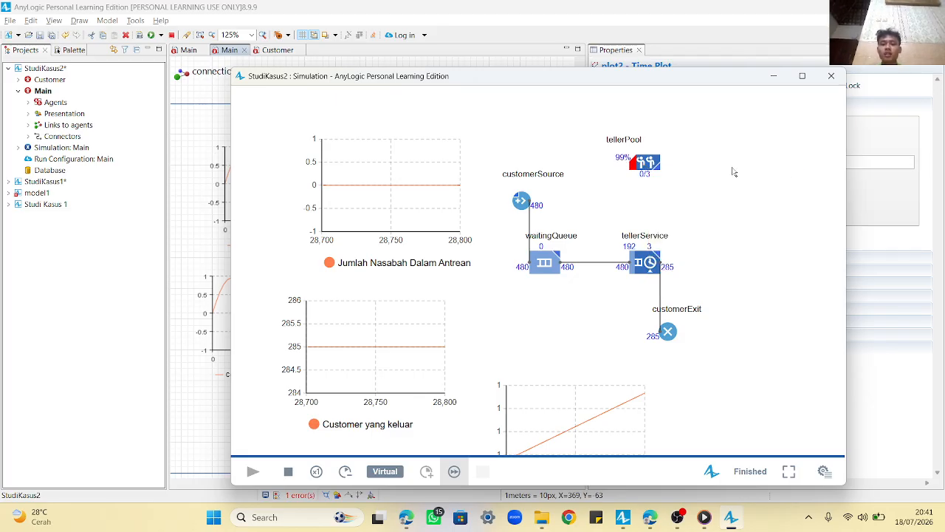
# Examine the run's time plots for queue length, exiting customers and teller utilization alongside the flowchart counts
pyautogui.moveTo(423, 165)
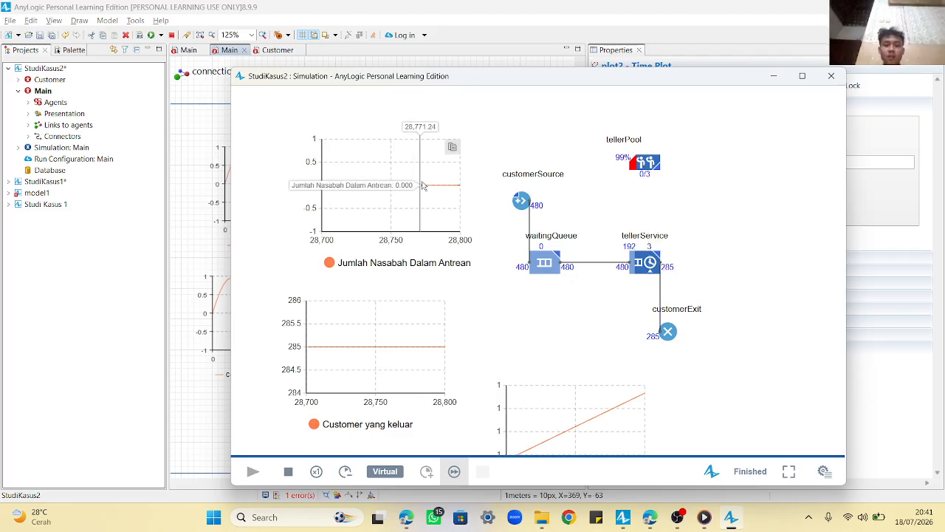
pyautogui.scroll(-3, 458, 254)
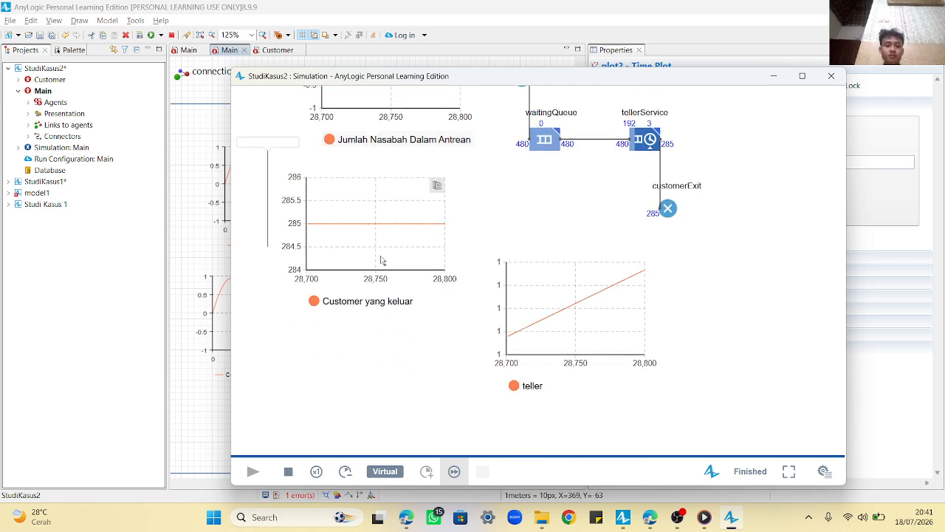
pyautogui.moveTo(362, 259)
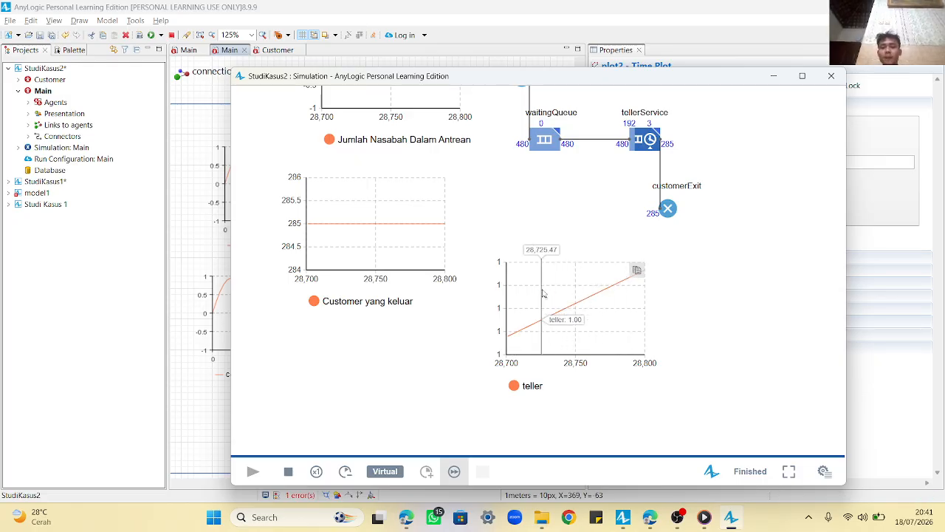
pyautogui.scroll(5, 543, 293)
pyautogui.scroll(-6, 542, 293)
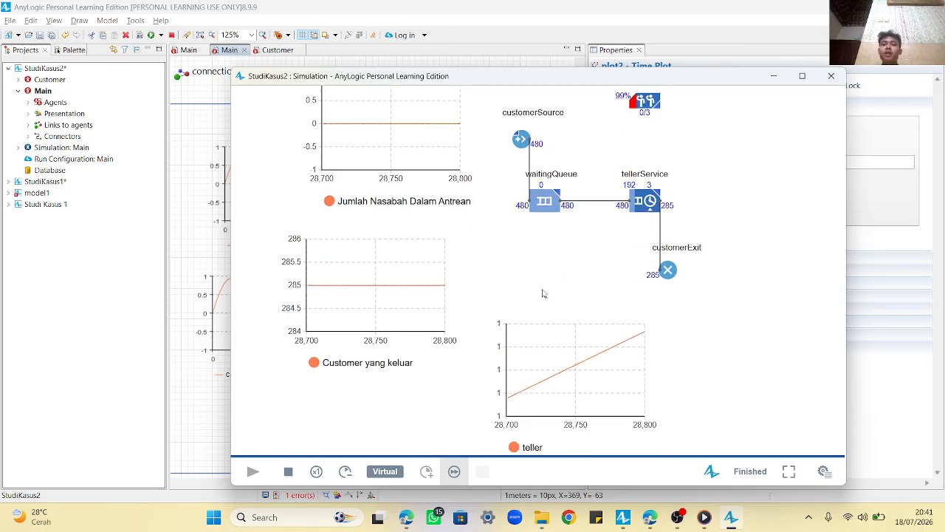
pyautogui.scroll(4, 542, 293)
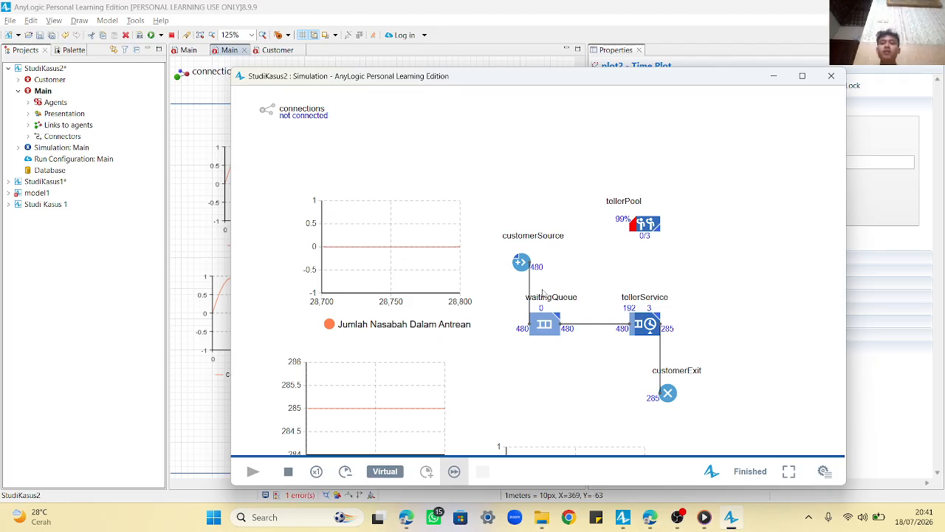
pyautogui.scroll(-2, 543, 293)
pyautogui.scroll(1, 539, 294)
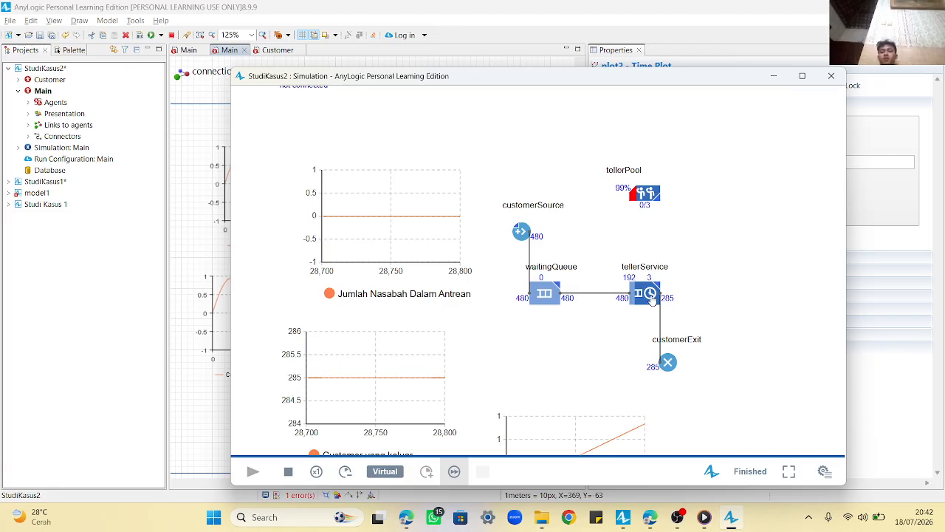
# Close the finished simulation run and set the tellerPool resource pool's capacity to 5
pyautogui.click(839, 81)
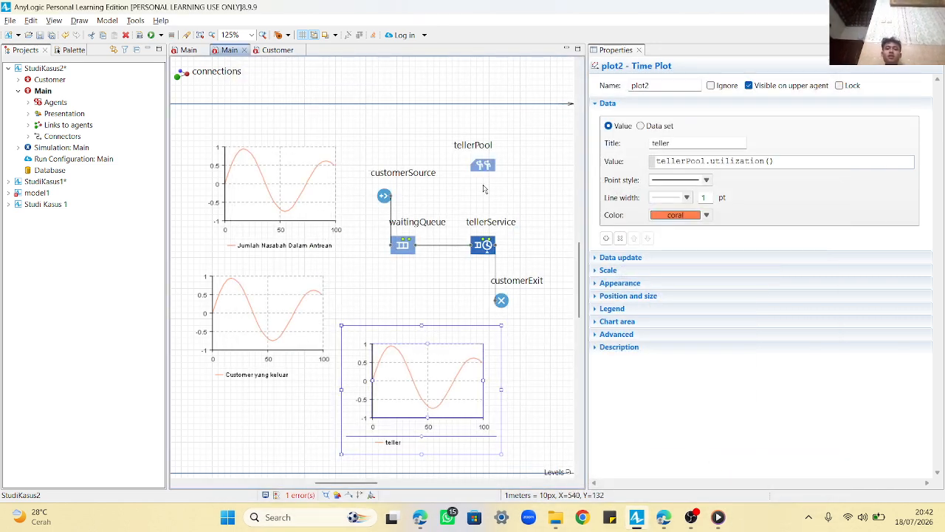
pyautogui.click(482, 246)
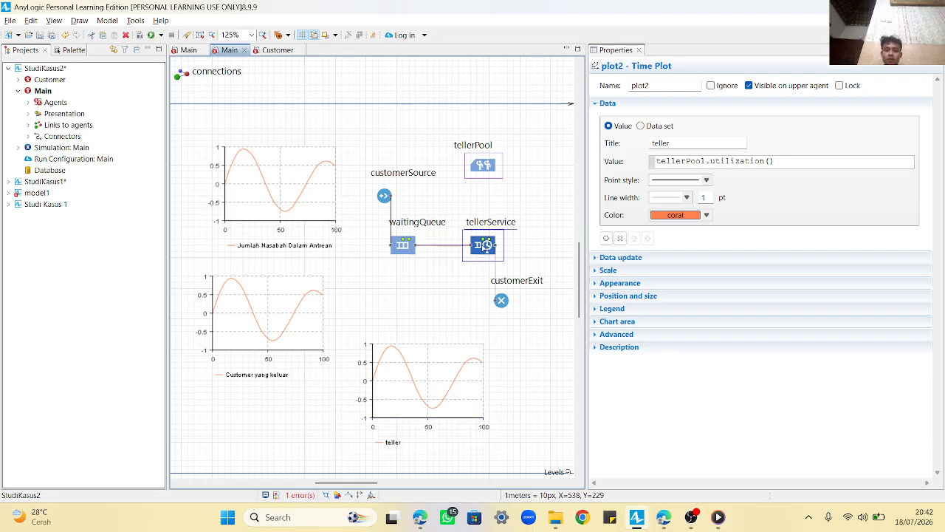
pyautogui.click(483, 166)
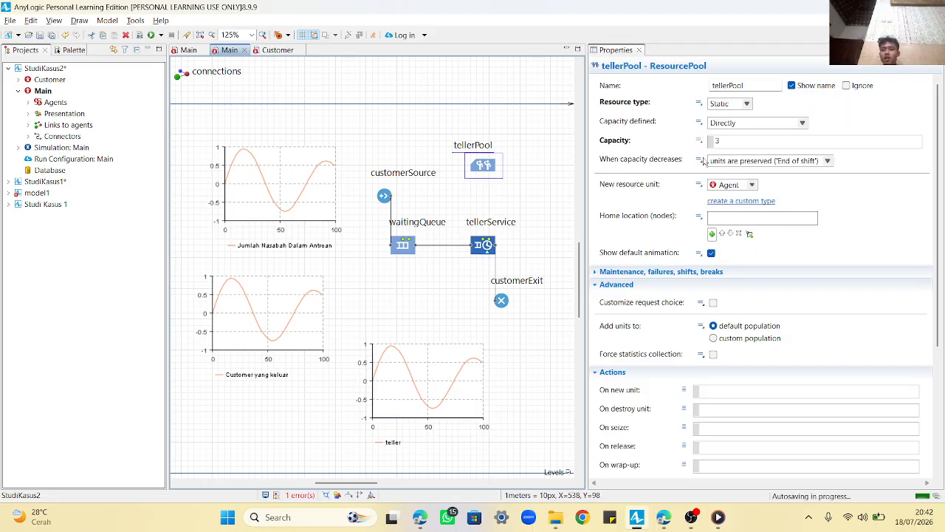
pyautogui.click(740, 141)
pyautogui.press('BackSpace')
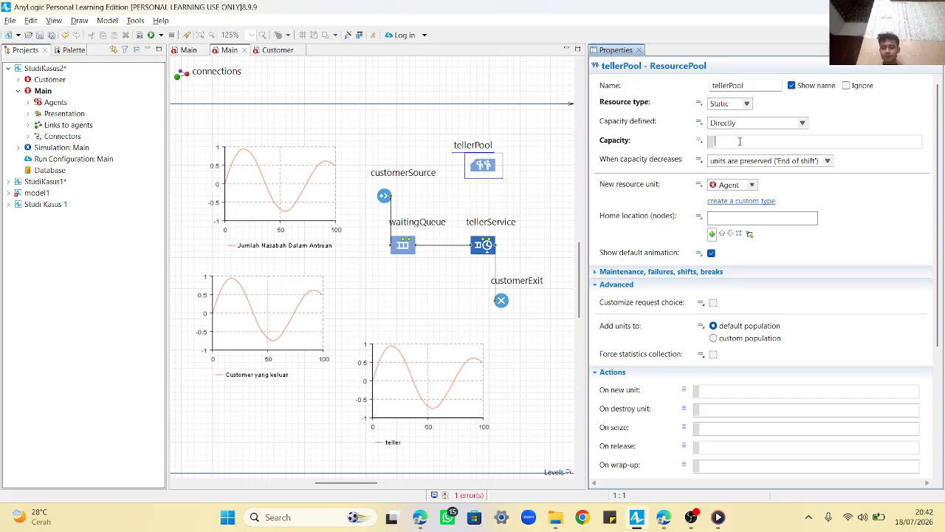
pyautogui.write('5')
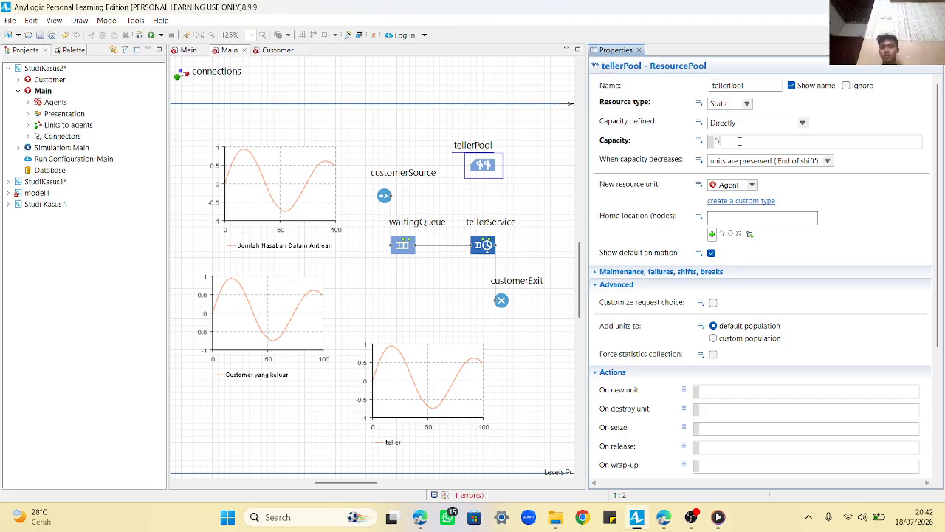
# Run the StudiKasus2 simulation again and inspect the run-time details of tellerService and tellerPool
pyautogui.click(151, 36)
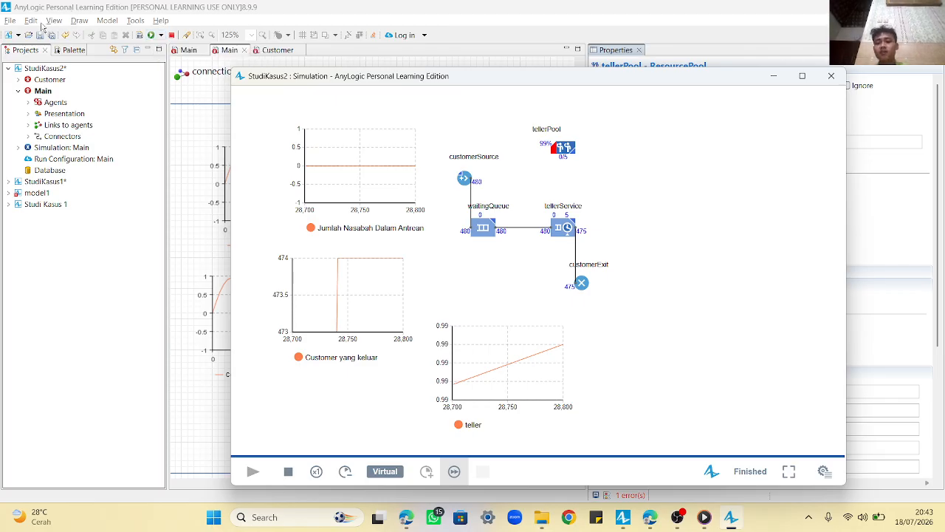
pyautogui.click(563, 231)
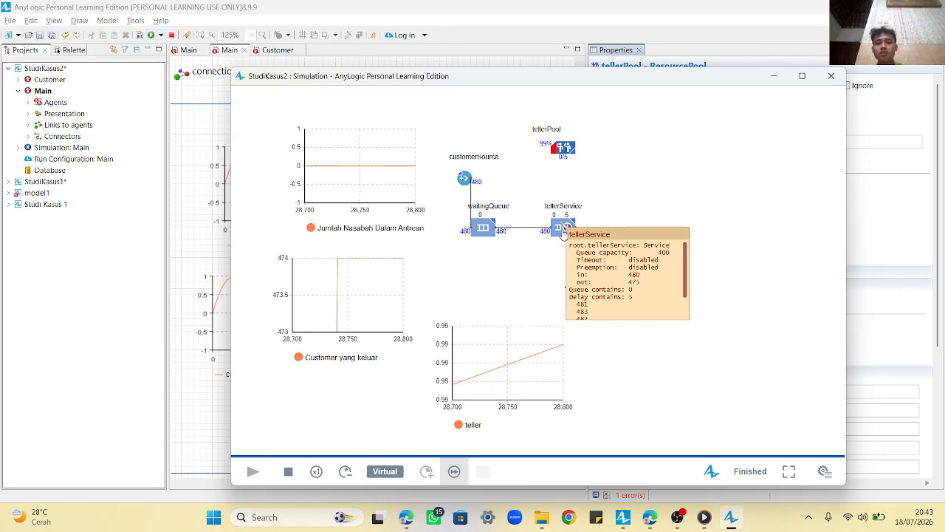
pyautogui.click(684, 234)
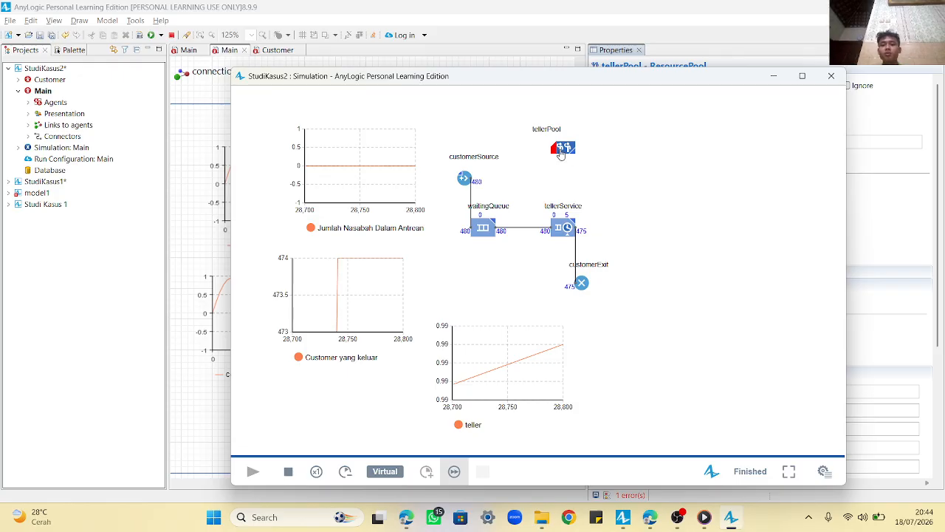
pyautogui.click(561, 151)
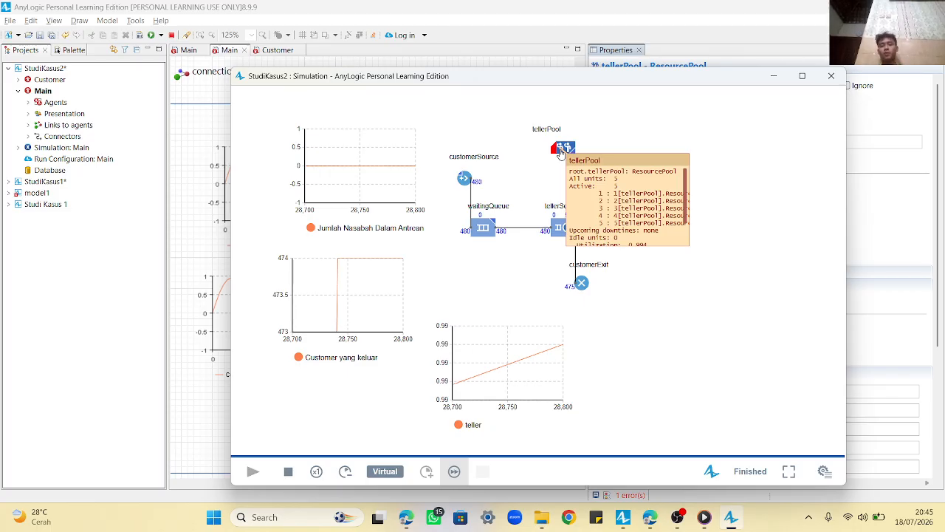
# Switch to the Soal UAS Sikom document in the browser
pyautogui.hotkey('alt', 'Tab')
pyautogui.hotkey('alt', 'Tab')
pyautogui.hotkey('alt', 'Tab')
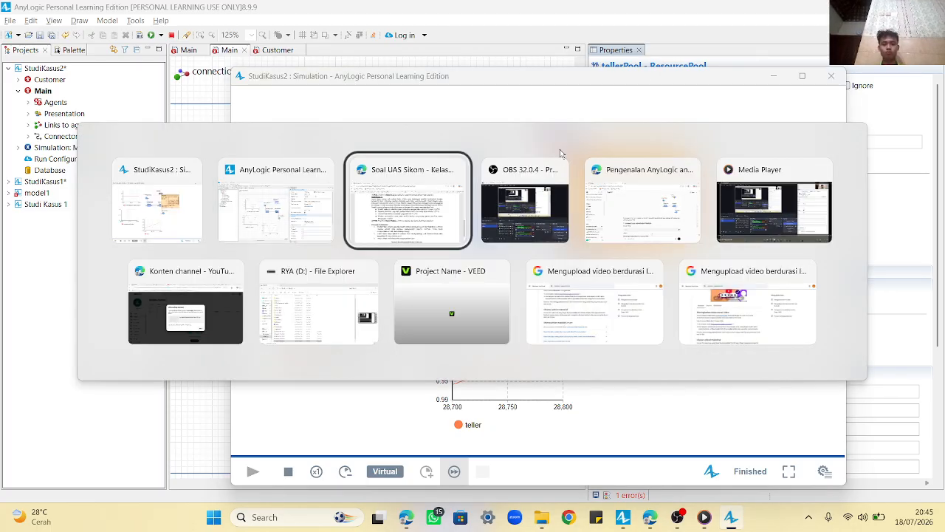